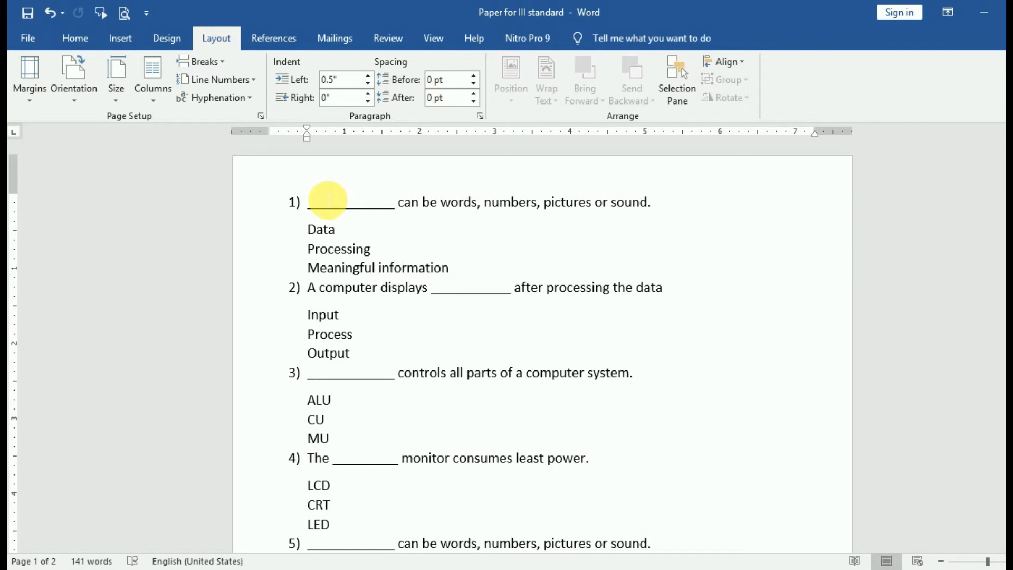
Look through the question paper in Word and select its entire text
{"action": "scroll", "coordinate": [327, 202], "scroll_direction": "down", "scroll_amount": 8}
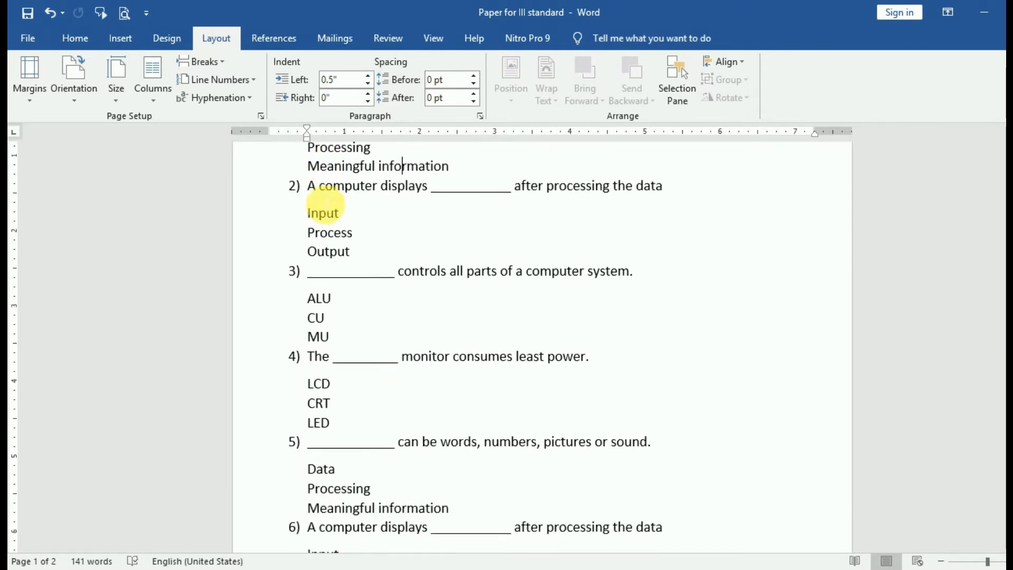
{"action": "scroll", "coordinate": [318, 320], "scroll_direction": "down", "scroll_amount": 8}
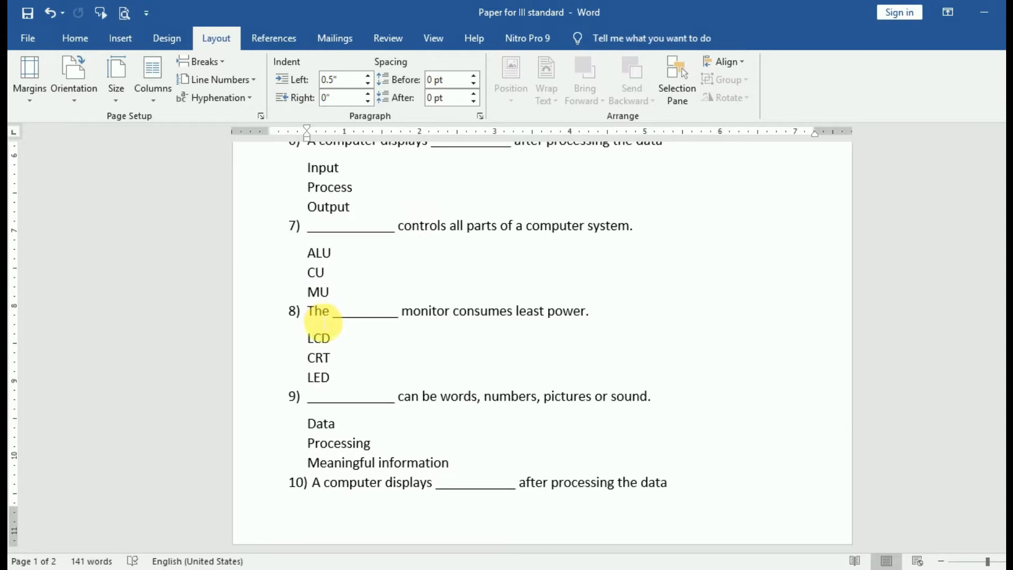
{"action": "scroll", "coordinate": [321, 328], "scroll_direction": "up", "scroll_amount": 15}
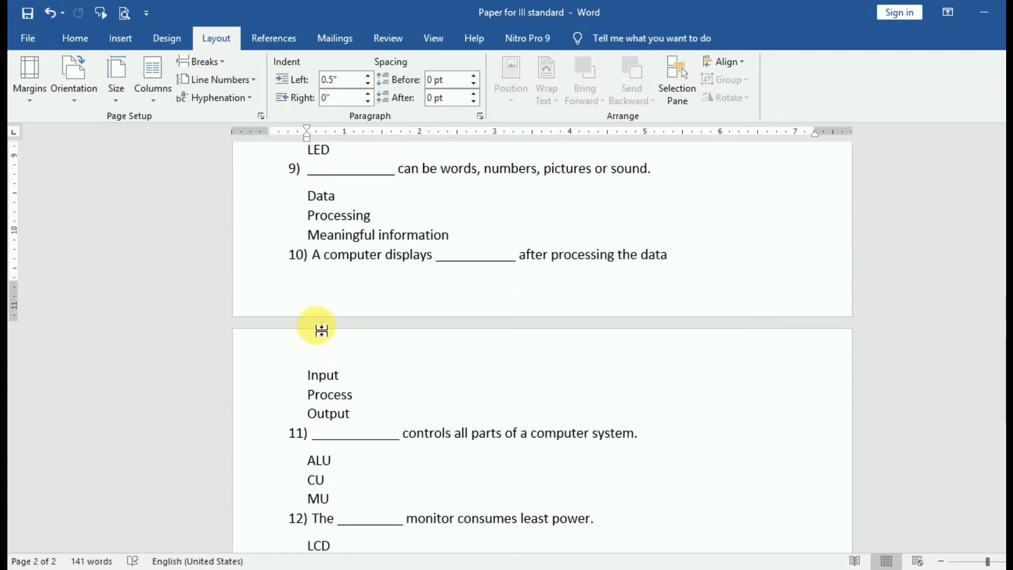
{"action": "scroll", "coordinate": [329, 331], "scroll_direction": "up", "scroll_amount": 1}
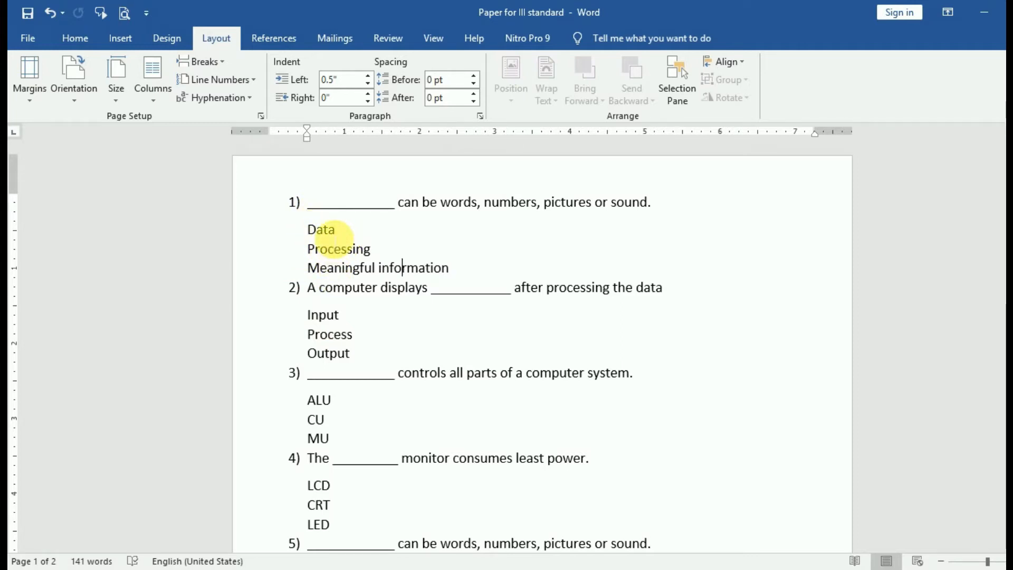
{"action": "left_click_drag", "start_coordinate": [295, 202], "coordinate": [611, 555]}
{"action": "key", "text": "ctrl+a"}
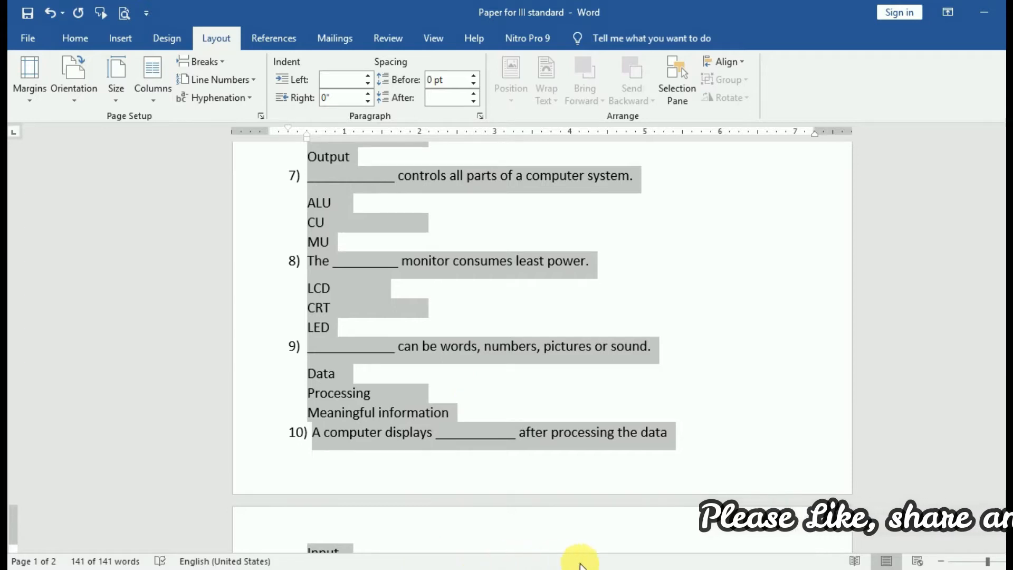
Switch to the untitled Google Docs document and examine its numbered questions and bulleted answer options through question 12
{"action": "left_click", "coordinate": [600, 568]}
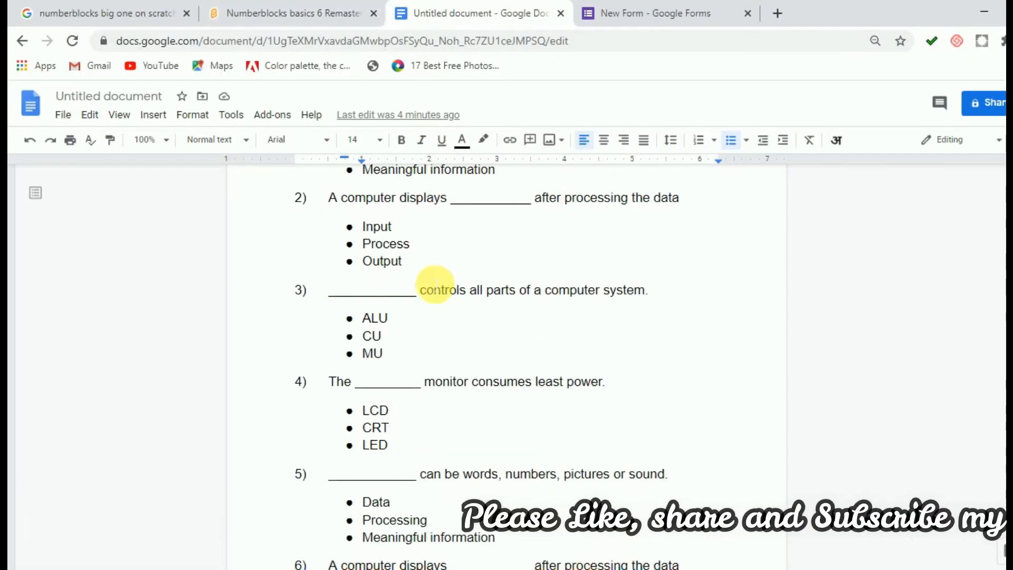
{"action": "scroll", "coordinate": [422, 276], "scroll_direction": "up", "scroll_amount": 3}
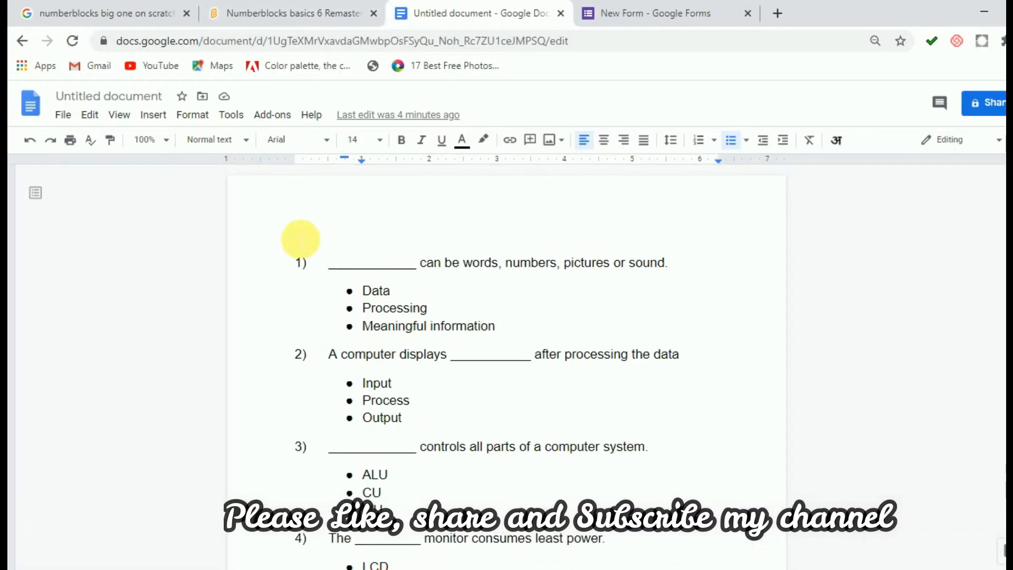
{"action": "scroll", "coordinate": [302, 239], "scroll_direction": "down", "scroll_amount": 5}
{"action": "scroll", "coordinate": [302, 256], "scroll_direction": "down", "scroll_amount": 13}
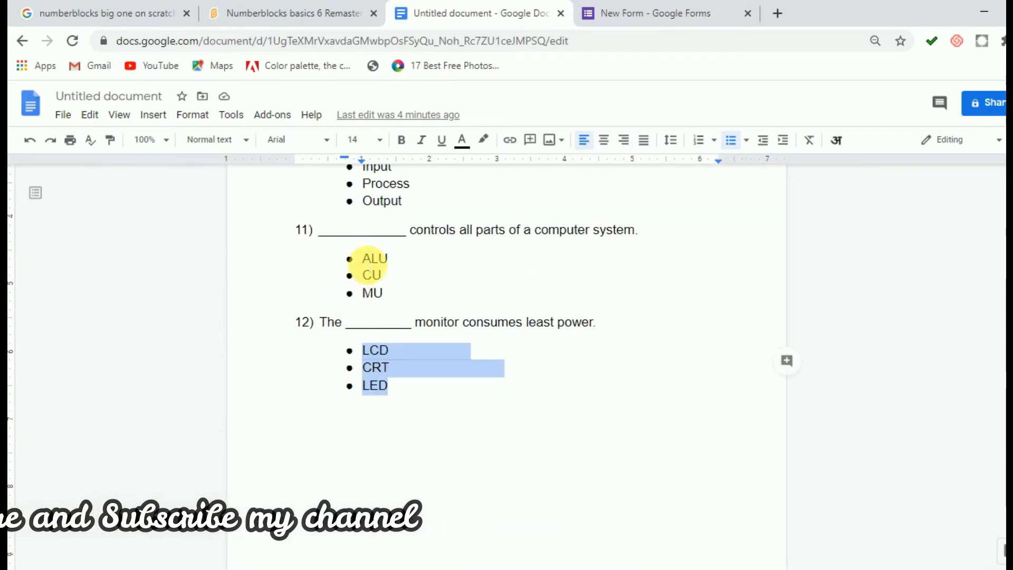
{"action": "left_click", "coordinate": [368, 260]}
{"action": "scroll", "coordinate": [395, 267], "scroll_direction": "up", "scroll_amount": 5}
{"action": "scroll", "coordinate": [393, 268], "scroll_direction": "up", "scroll_amount": 11}
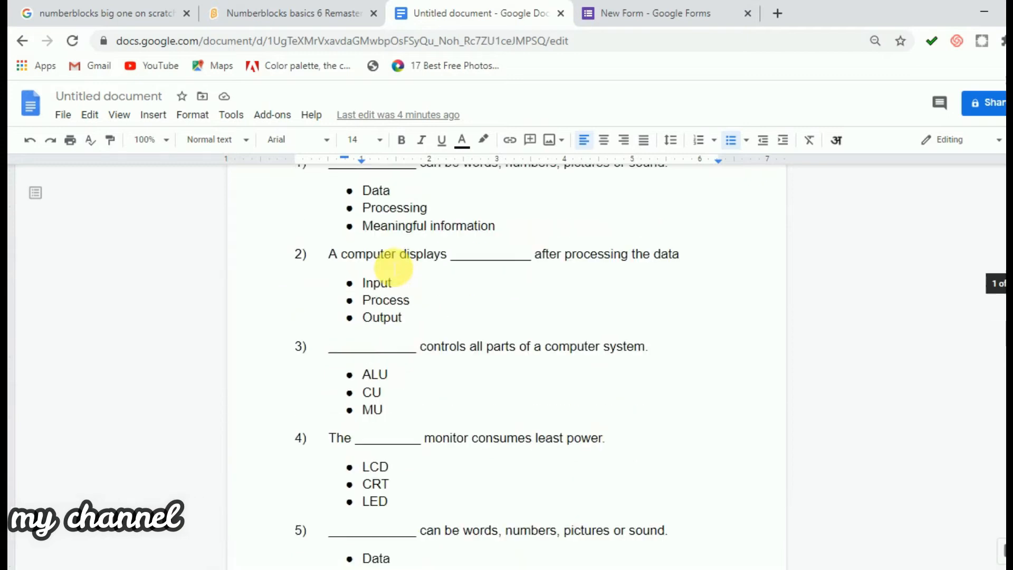
{"action": "left_click_drag", "start_coordinate": [363, 290], "coordinate": [519, 328]}
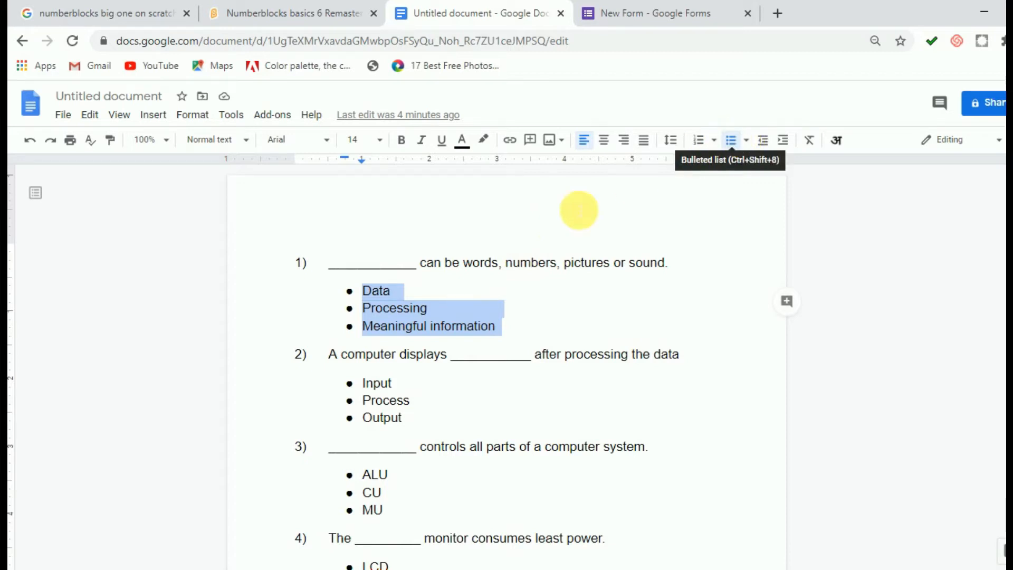
{"action": "scroll", "coordinate": [341, 316], "scroll_direction": "down", "scroll_amount": 13}
{"action": "scroll", "coordinate": [340, 320], "scroll_direction": "down", "scroll_amount": 5}
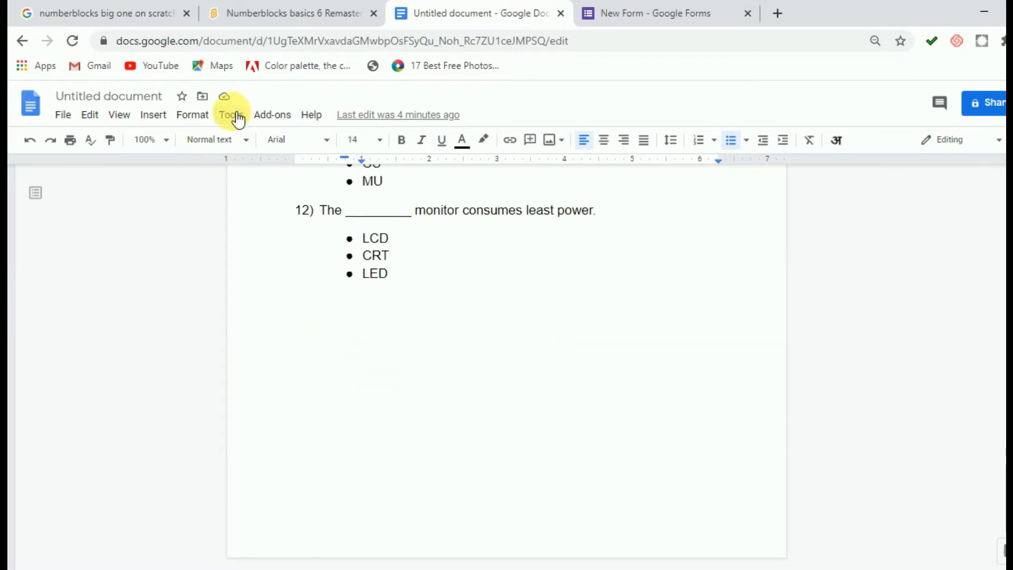
Search the G Suite Marketplace for Form Builder for Docs, view its details page, and close the marketplace
{"action": "left_click", "coordinate": [275, 117]}
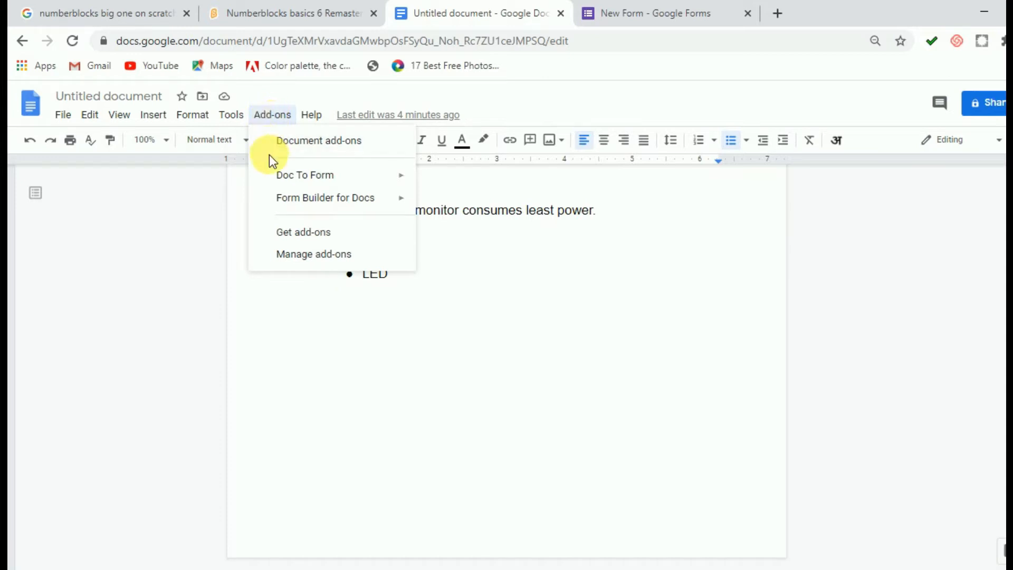
{"action": "left_click", "coordinate": [323, 234]}
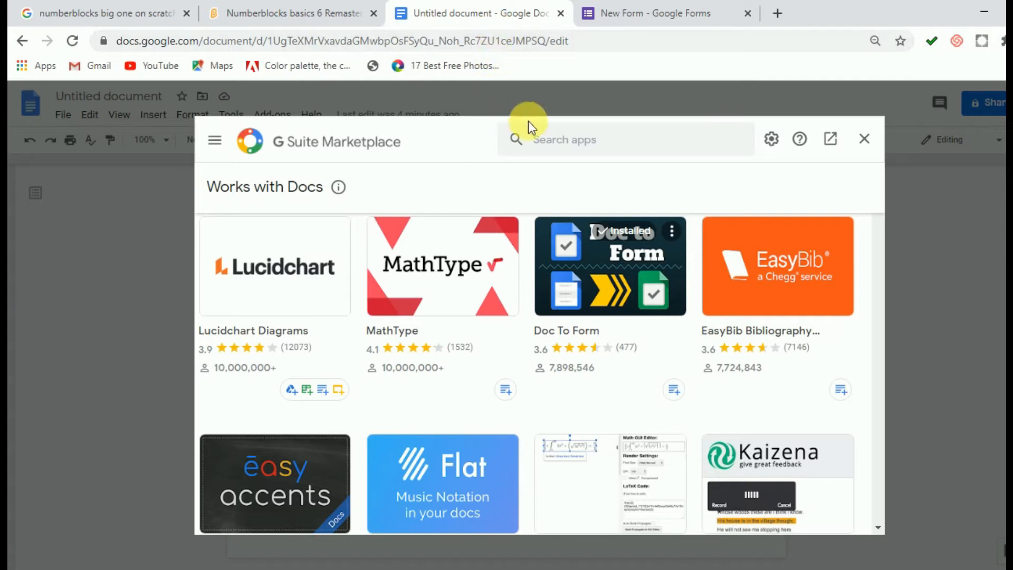
{"action": "left_click", "coordinate": [559, 146]}
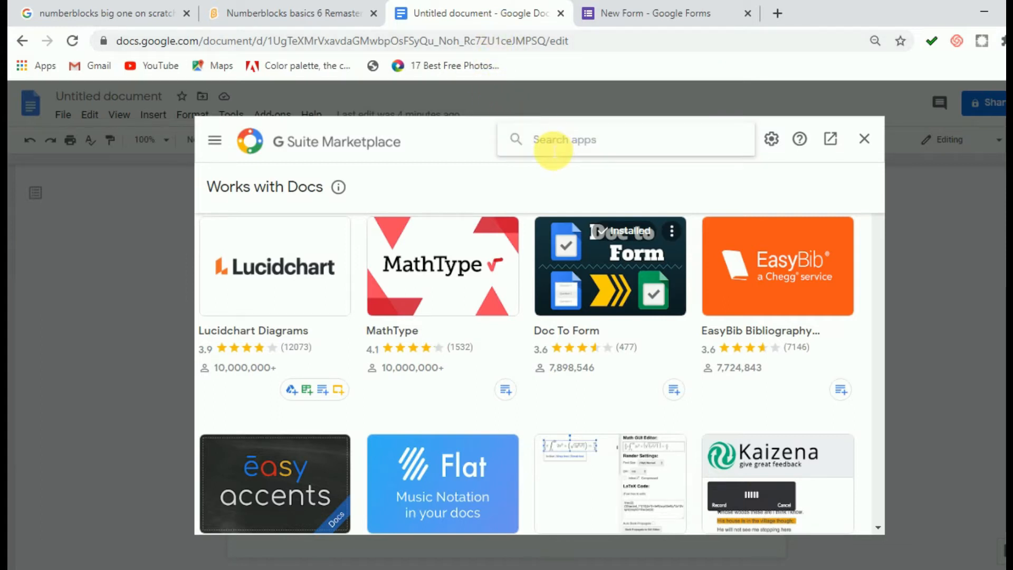
{"action": "type", "text": "d"}
{"action": "key", "text": "BackSpace"}
{"action": "type", "text": "form"}
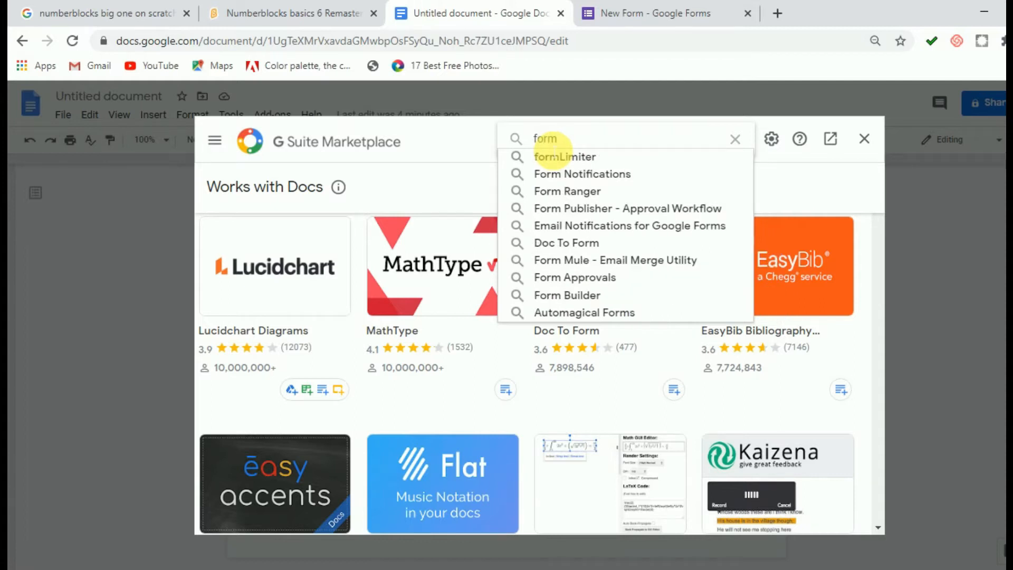
{"action": "type", "text": " bu"}
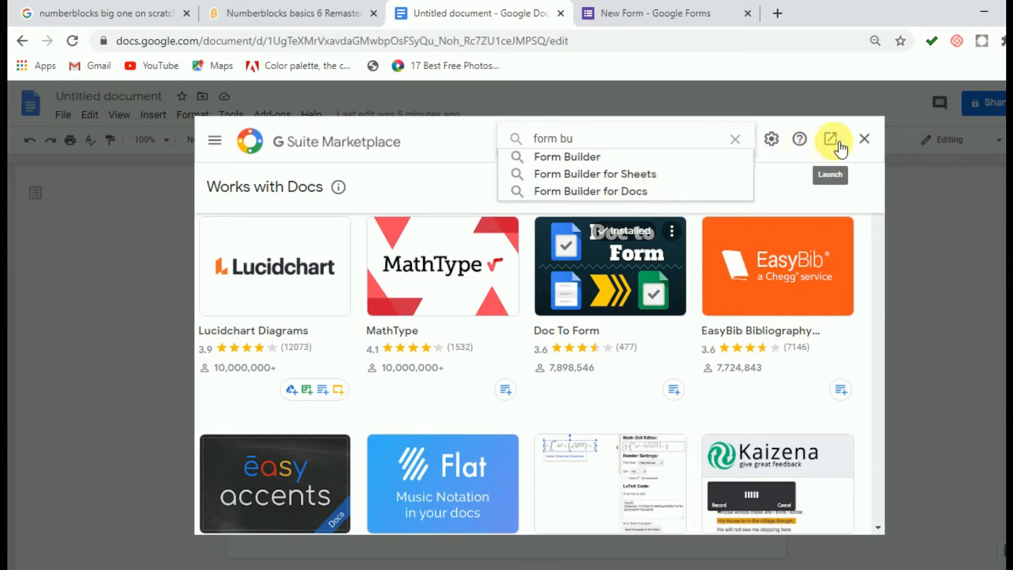
{"action": "left_click", "coordinate": [613, 194]}
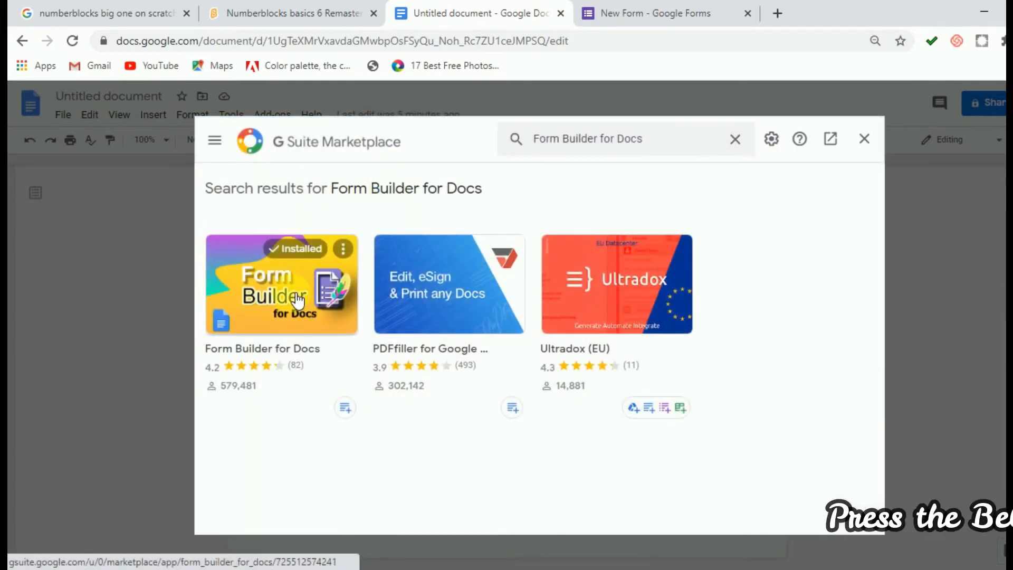
{"action": "left_click", "coordinate": [298, 300]}
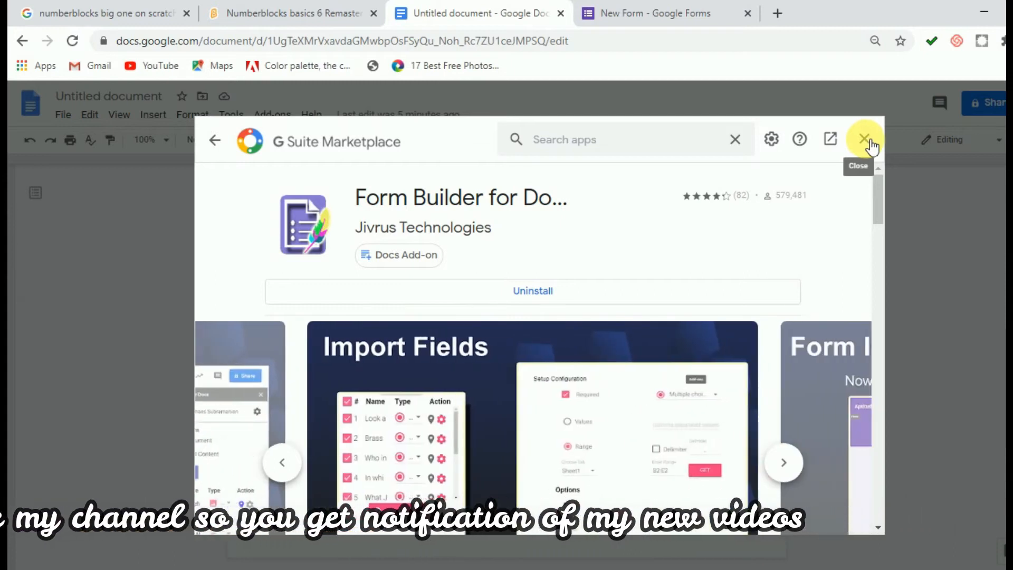
{"action": "left_click", "coordinate": [865, 140]}
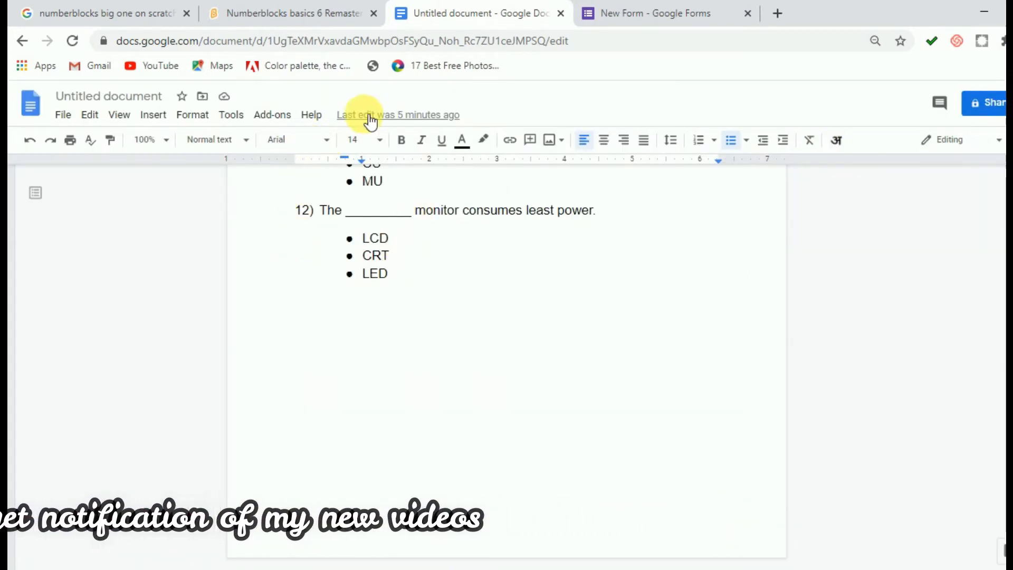
Start the Form Builder for Docs add-on in the document
{"action": "left_click", "coordinate": [267, 123]}
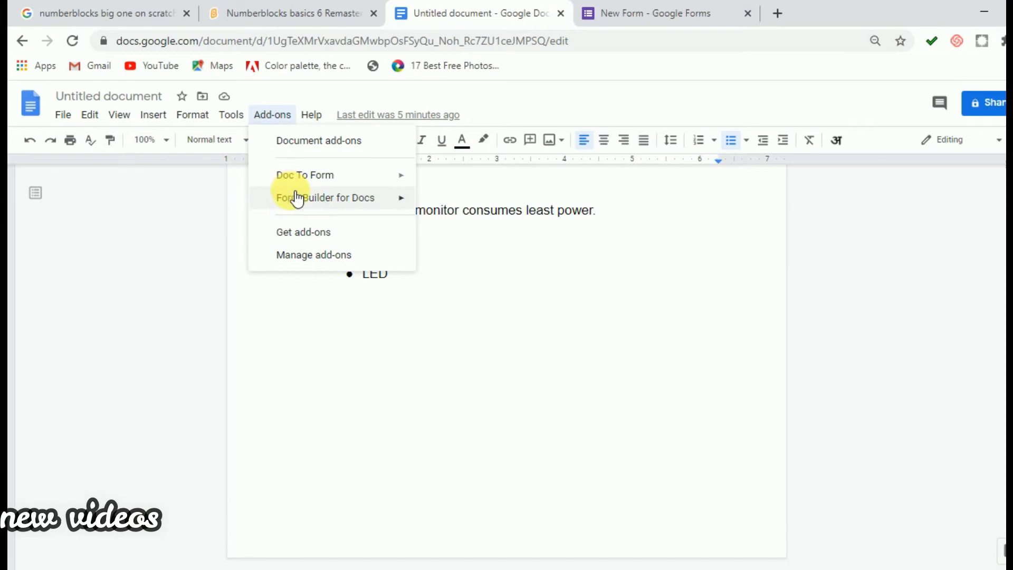
{"action": "mouse_move", "coordinate": [293, 202]}
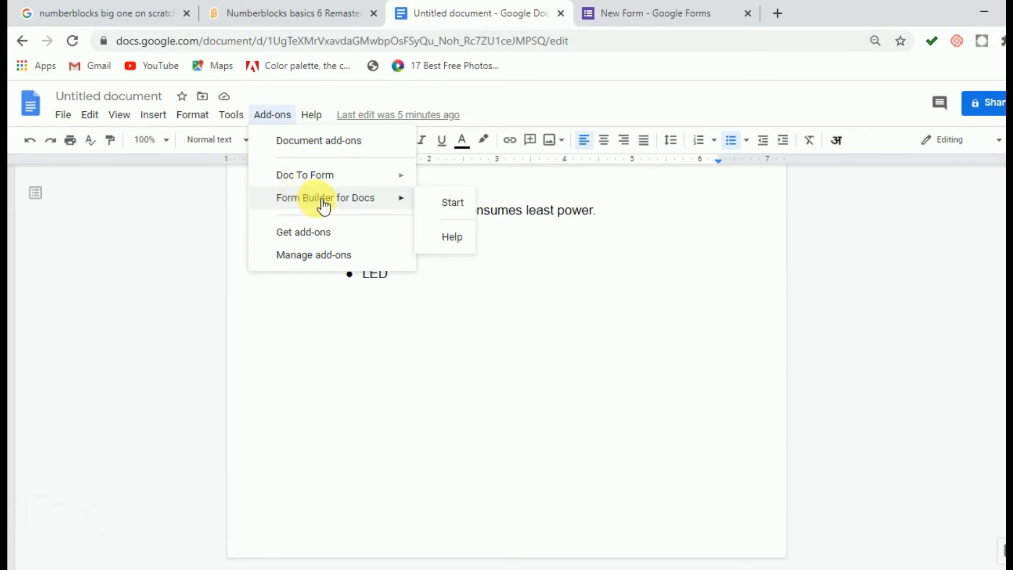
{"action": "mouse_move", "coordinate": [329, 180]}
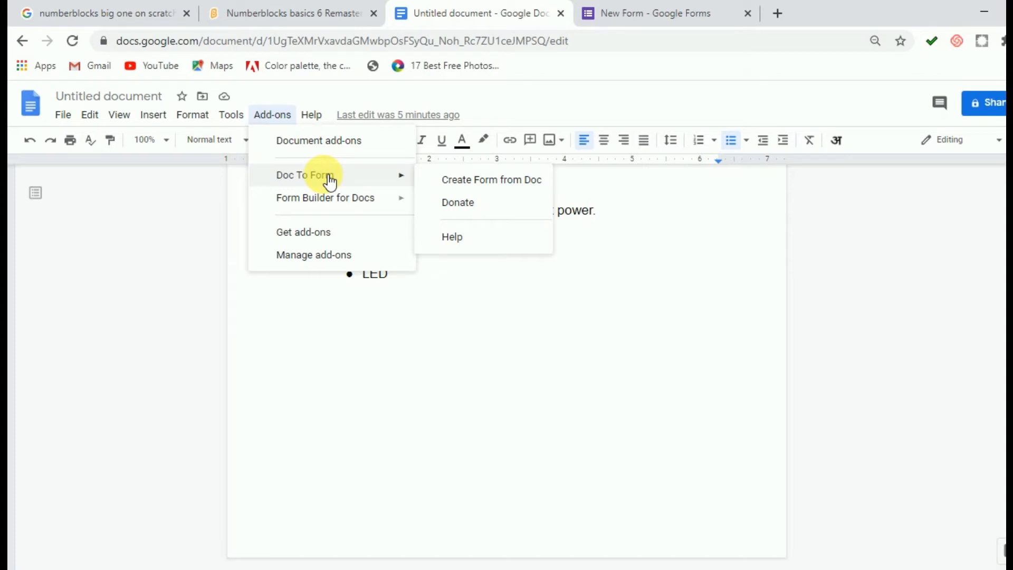
{"action": "mouse_move", "coordinate": [335, 204]}
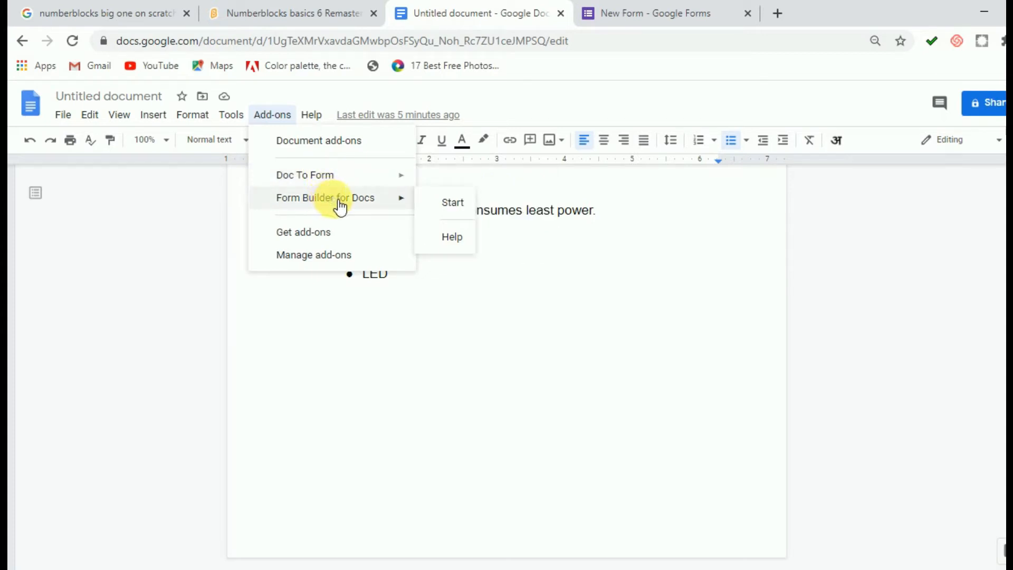
{"action": "mouse_move", "coordinate": [378, 187]}
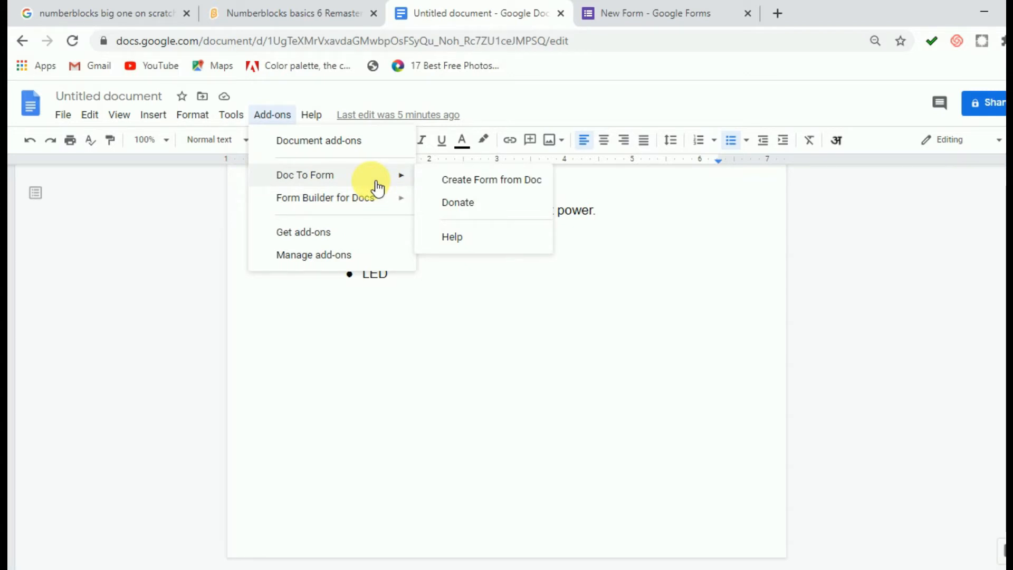
{"action": "mouse_move", "coordinate": [398, 203]}
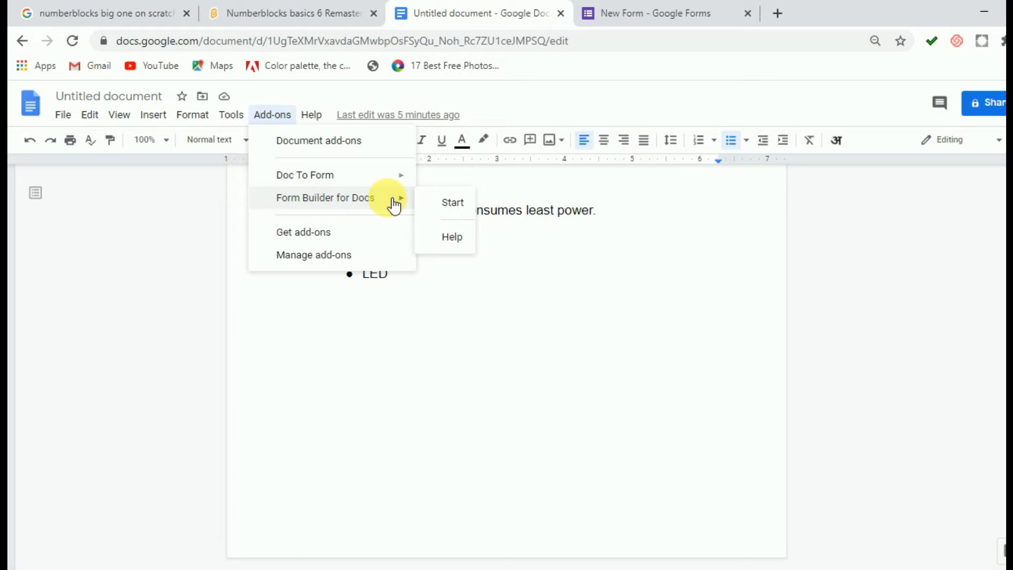
{"action": "left_click", "coordinate": [451, 205]}
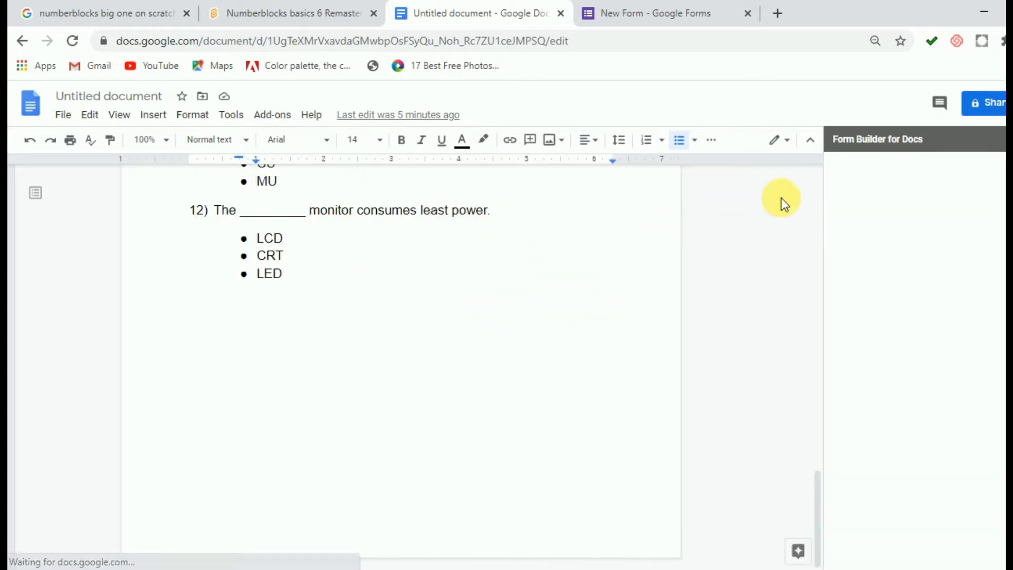
{"action": "left_click_drag", "start_coordinate": [923, 140], "coordinate": [861, 146]}
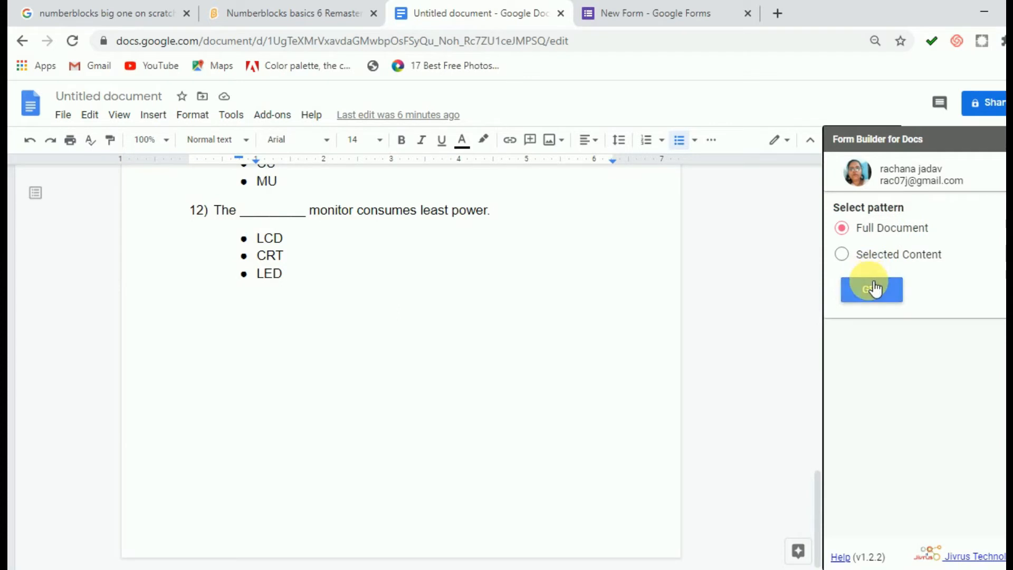
{"action": "scroll", "coordinate": [267, 211], "scroll_direction": "up", "scroll_amount": 5}
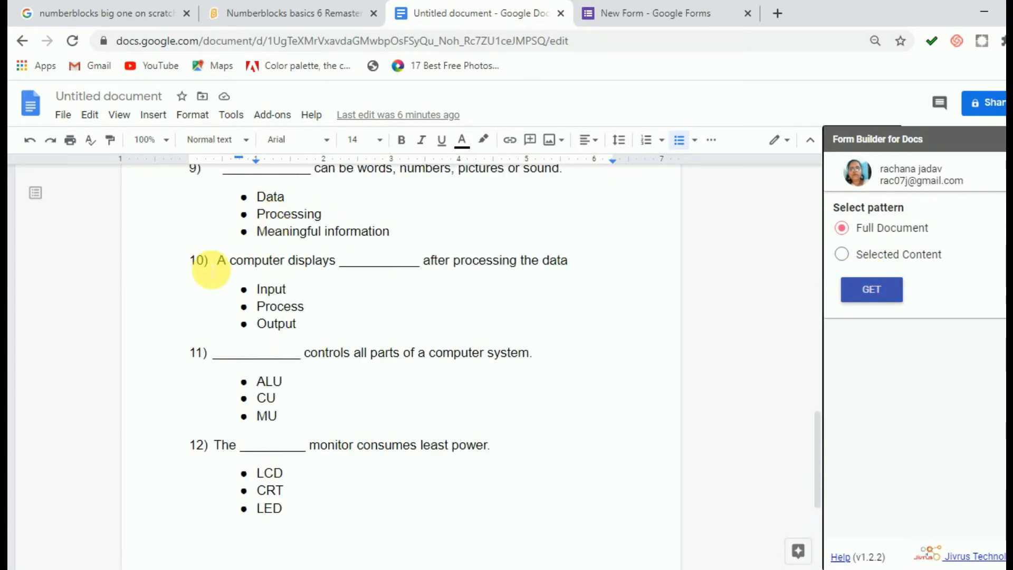
{"action": "left_click_drag", "start_coordinate": [218, 270], "coordinate": [386, 415]}
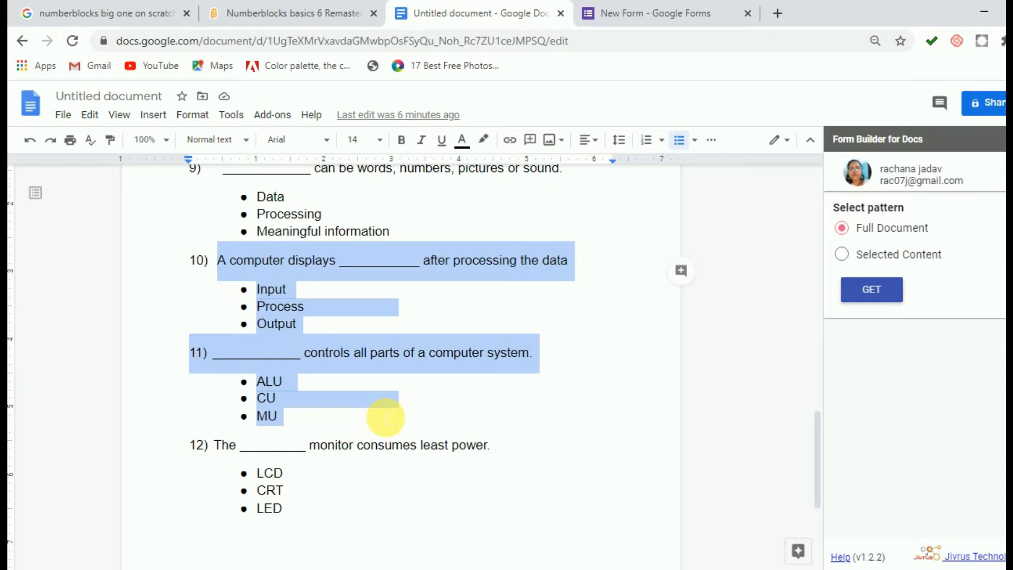
{"action": "left_click", "coordinate": [628, 235]}
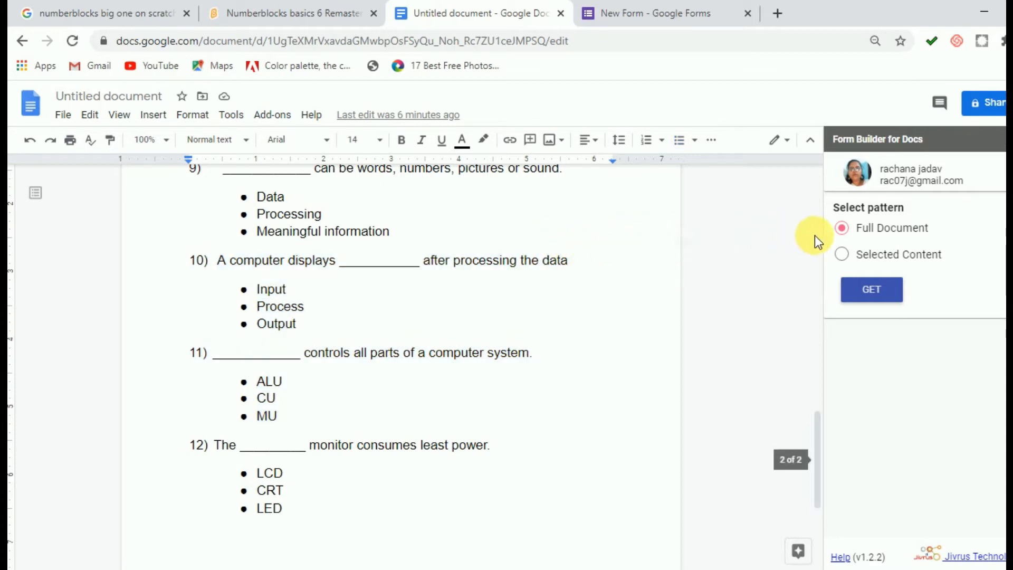
Get the questions from the full document with Form Builder and review the list ready to import
{"action": "left_click", "coordinate": [868, 295]}
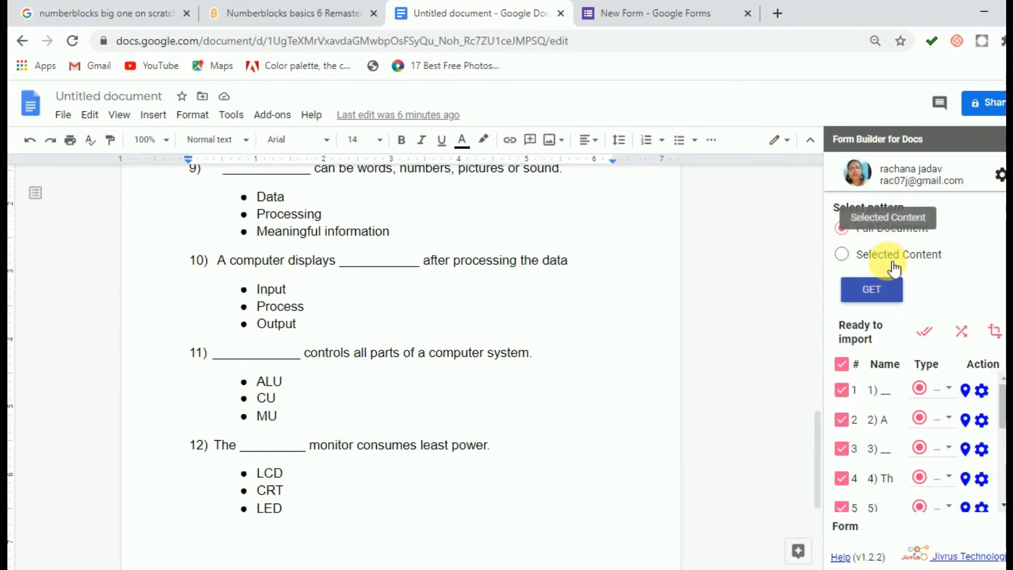
{"action": "scroll", "coordinate": [897, 256], "scroll_direction": "down", "scroll_amount": 3}
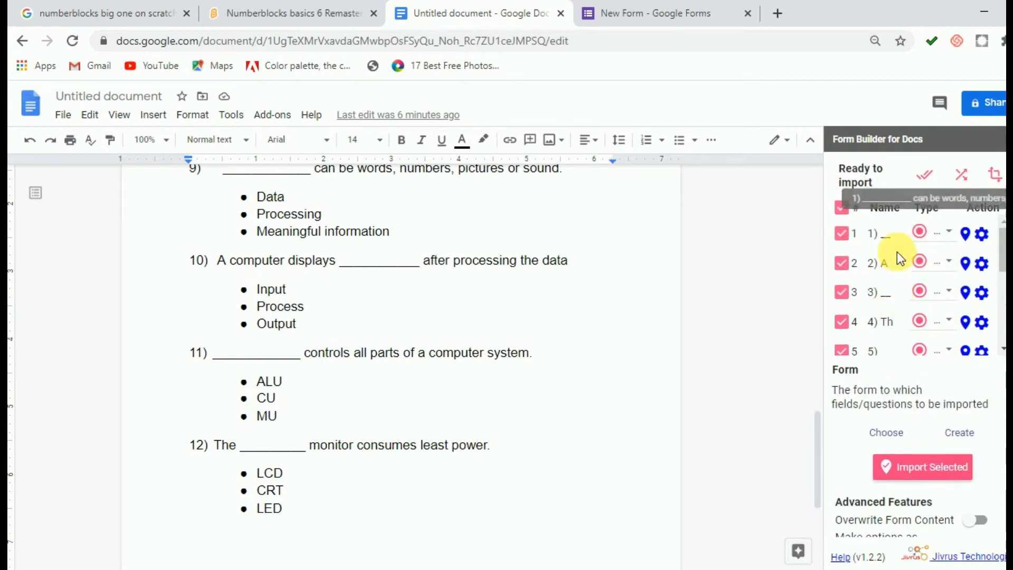
{"action": "scroll", "coordinate": [894, 256], "scroll_direction": "down", "scroll_amount": 5}
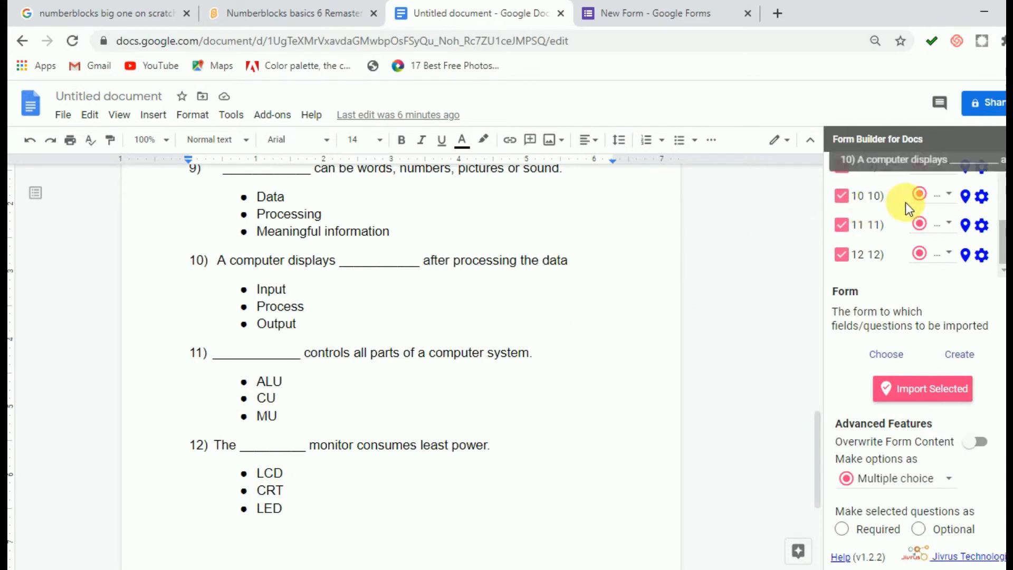
{"action": "scroll", "coordinate": [909, 198], "scroll_direction": "up", "scroll_amount": 10}
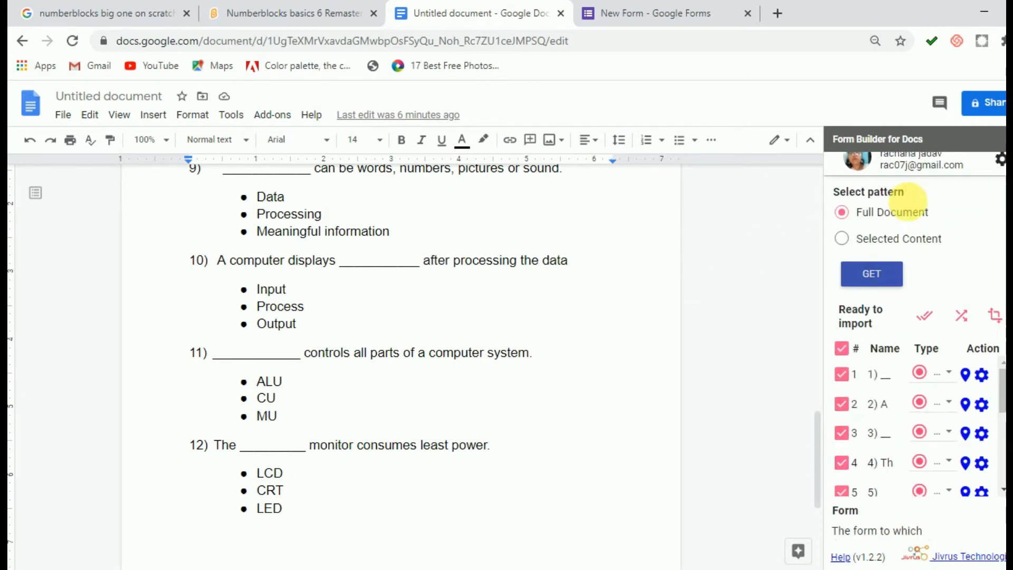
Open the setup configuration of question 1 in the import list
{"action": "scroll", "coordinate": [961, 345], "scroll_direction": "down", "scroll_amount": 2}
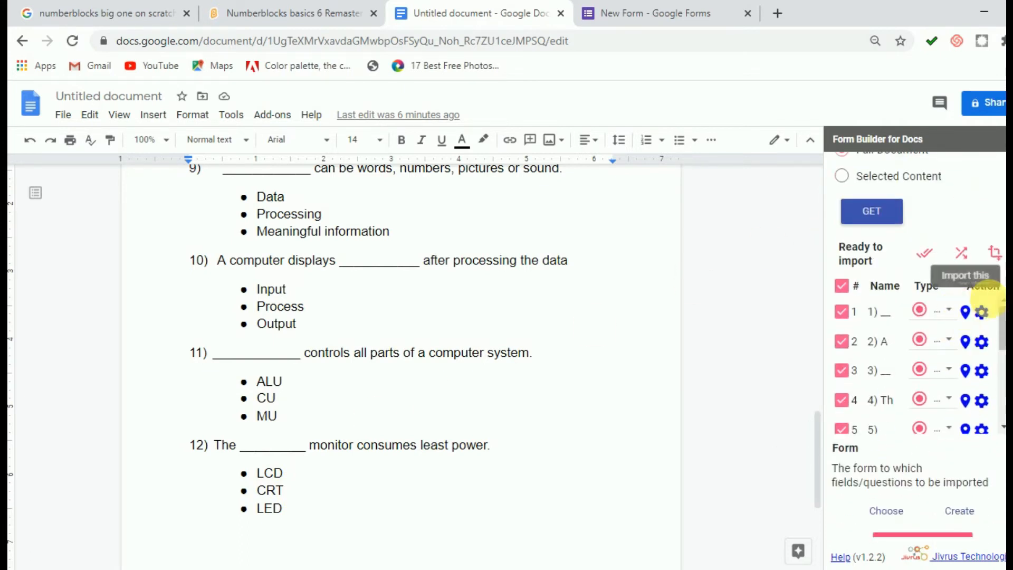
{"action": "left_click", "coordinate": [981, 313]}
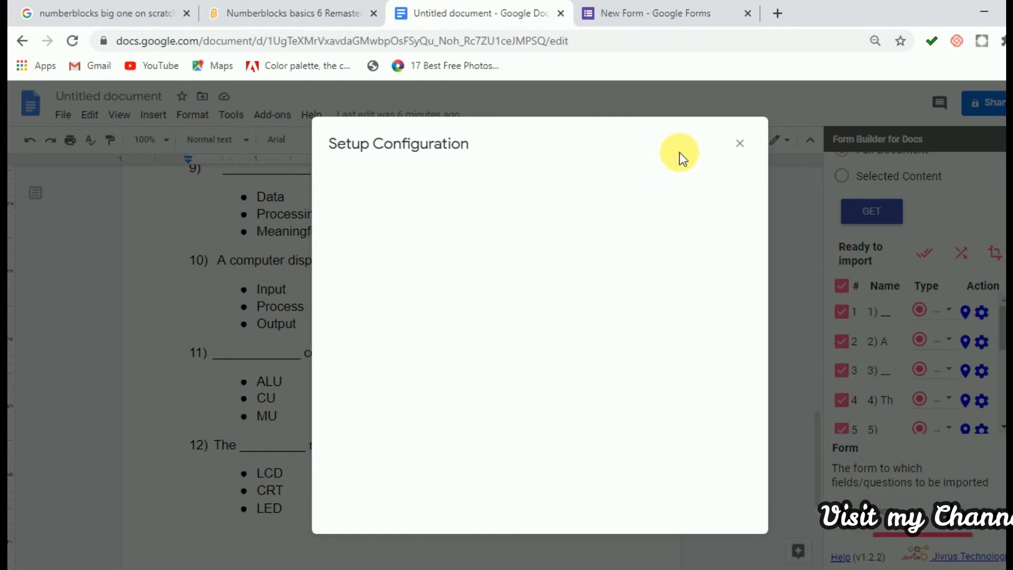